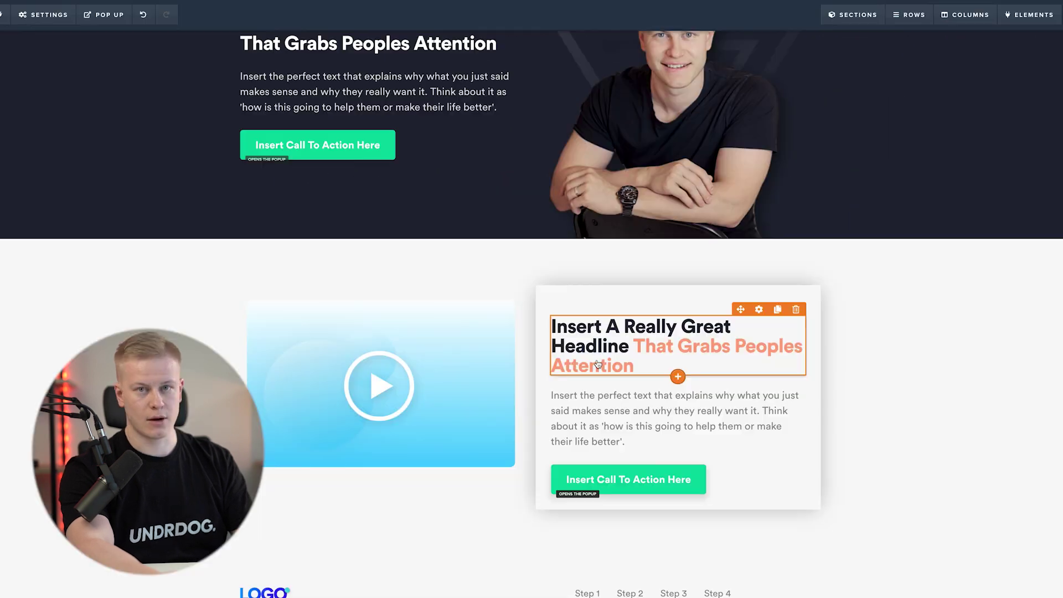
Change the hero call-to-action button's background to the dark blue #0000ee swatch
scroll(391, 283, "up", 3)
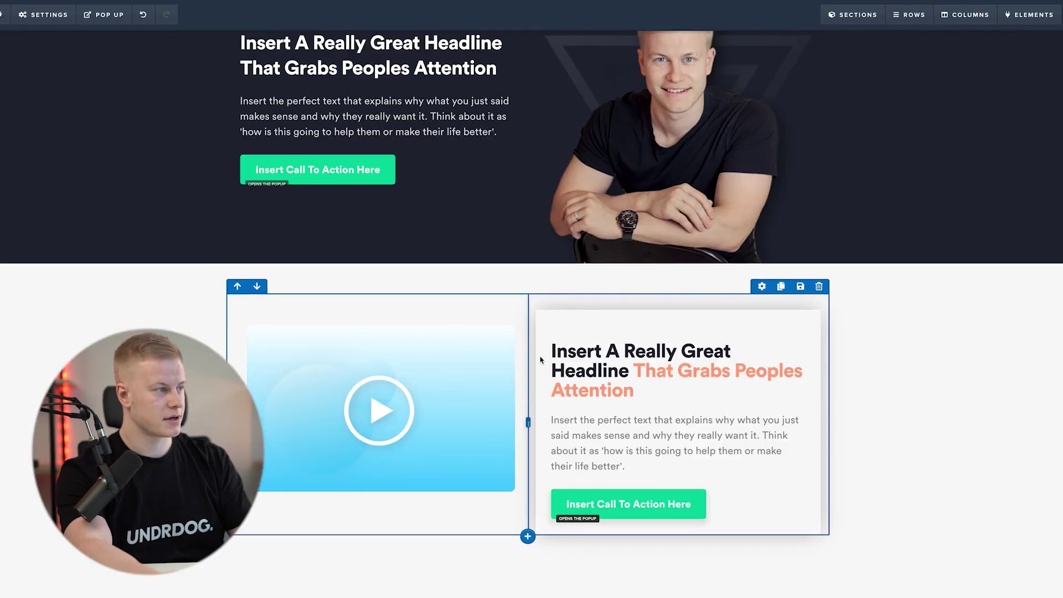
left_click(391, 283)
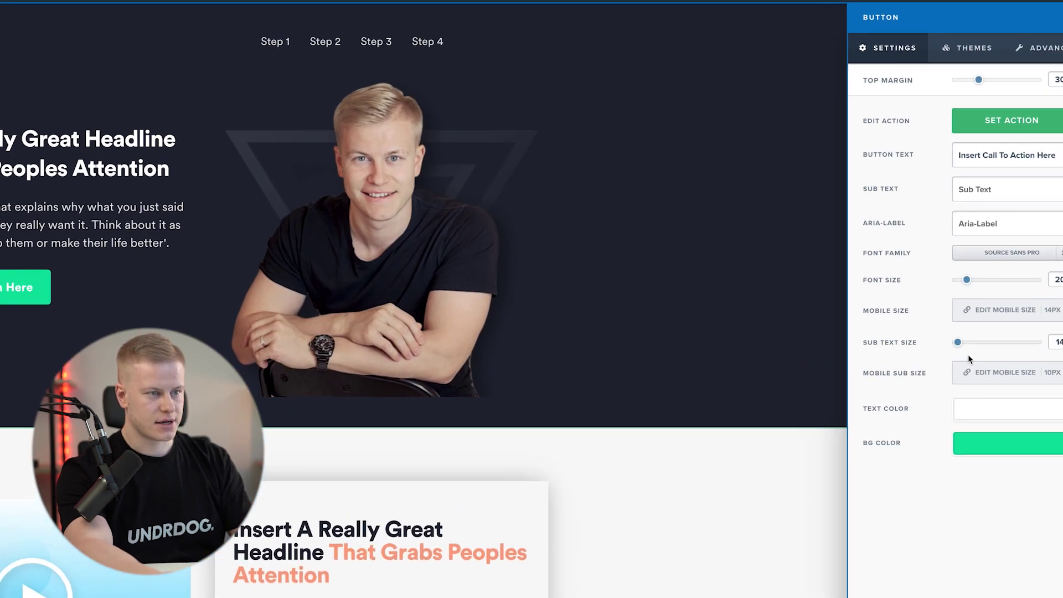
left_click(956, 459)
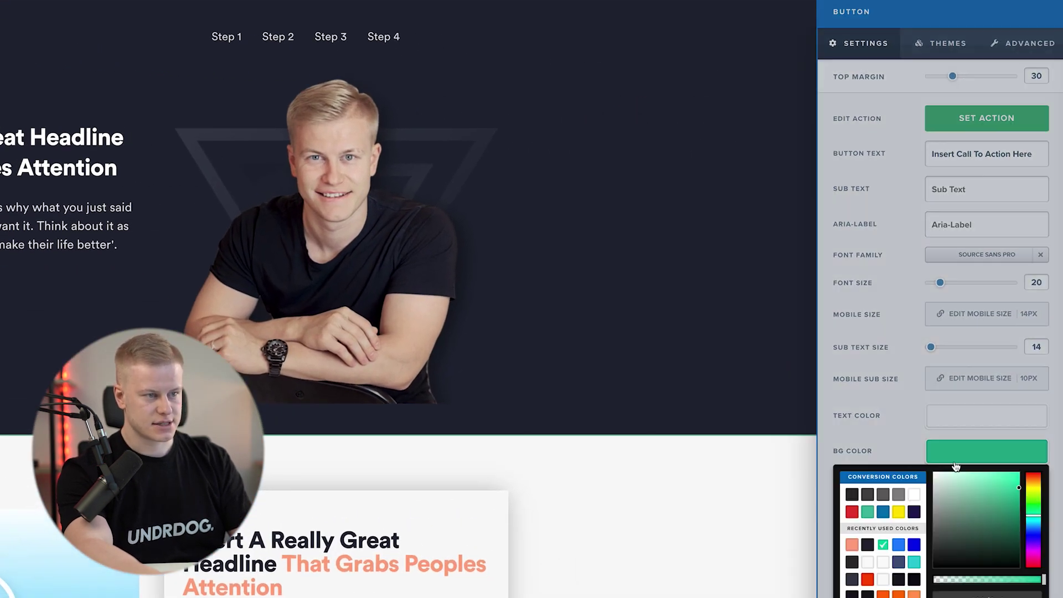
left_click(914, 546)
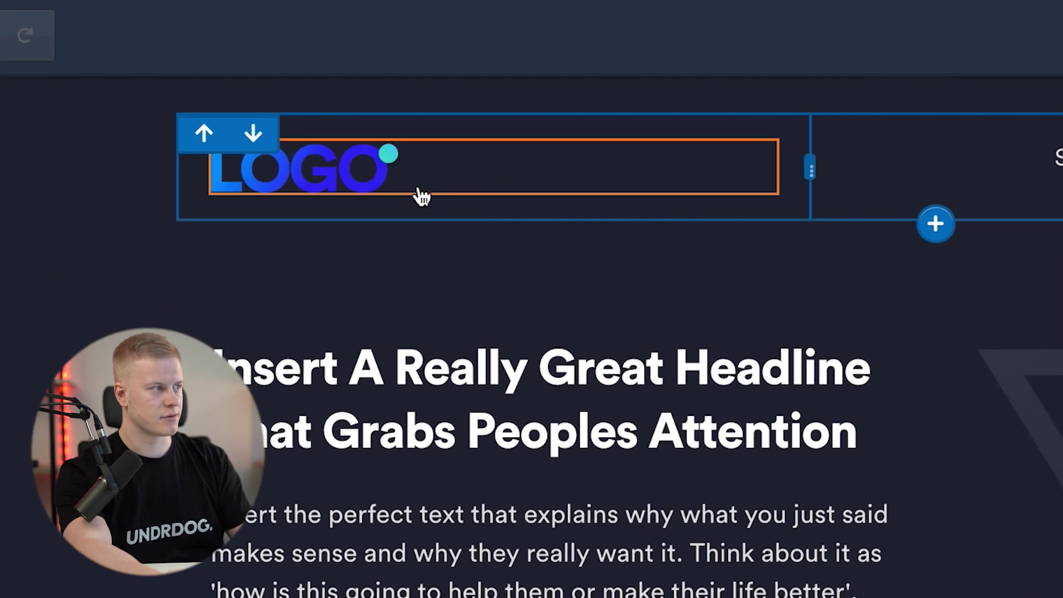
left_click(458, 202)
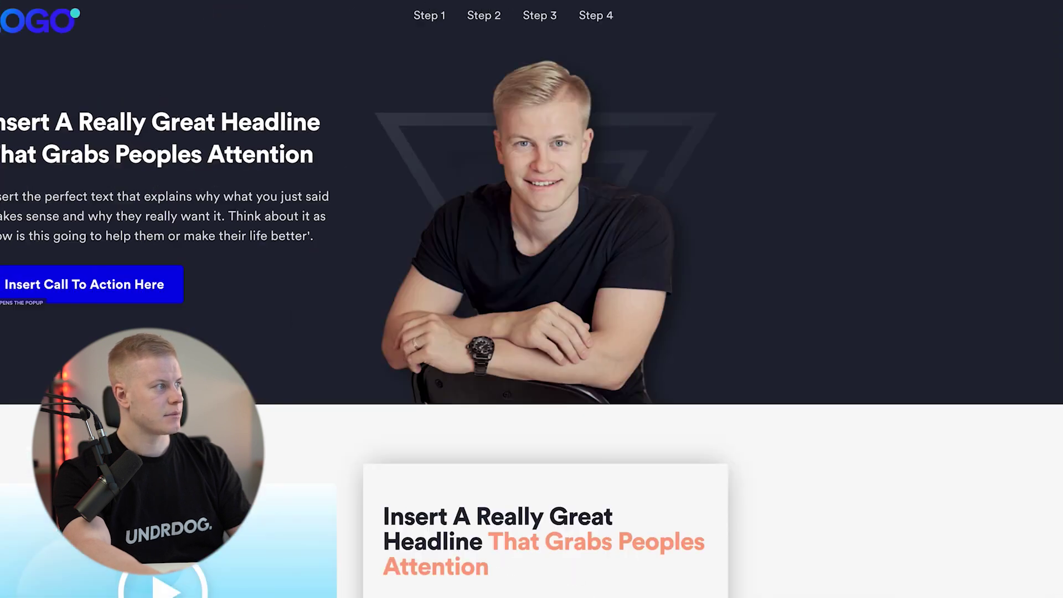
In the page's Custom CSS editor, create an empty .elButttonColor1 { } rule
left_click(352, 40)
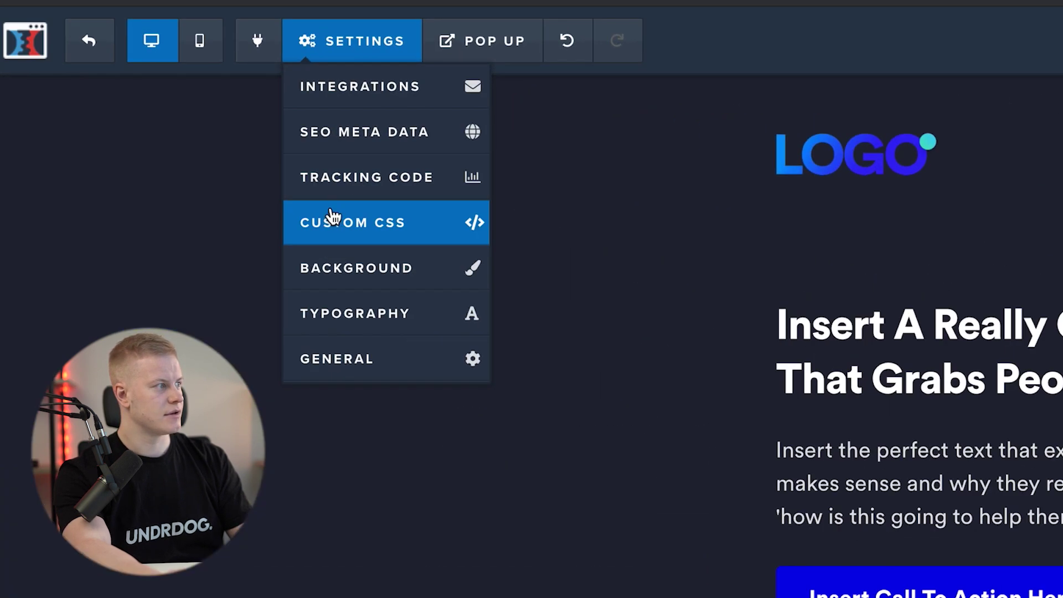
left_click(386, 222)
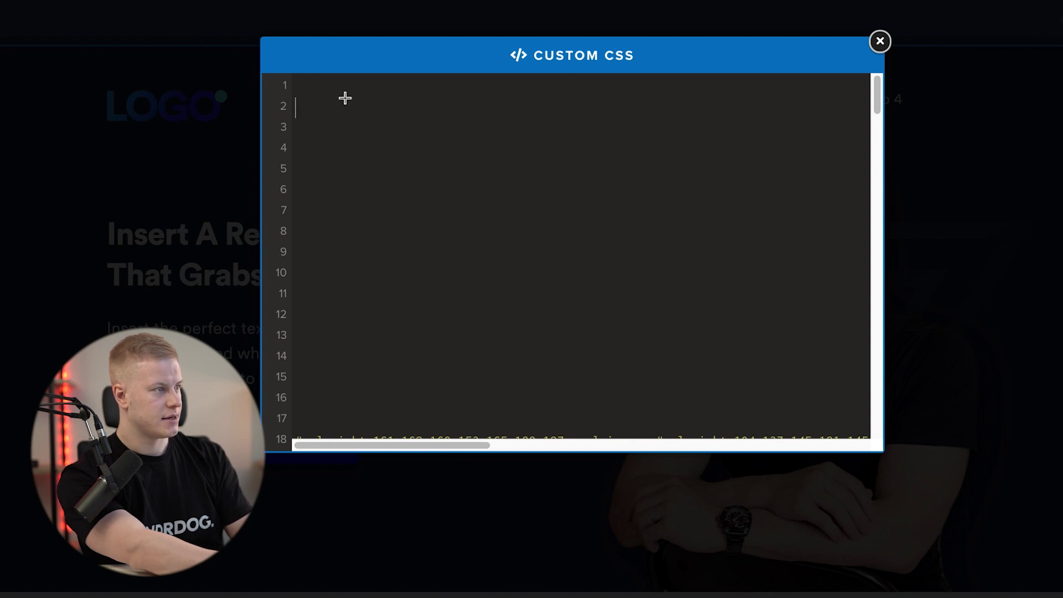
type("{")
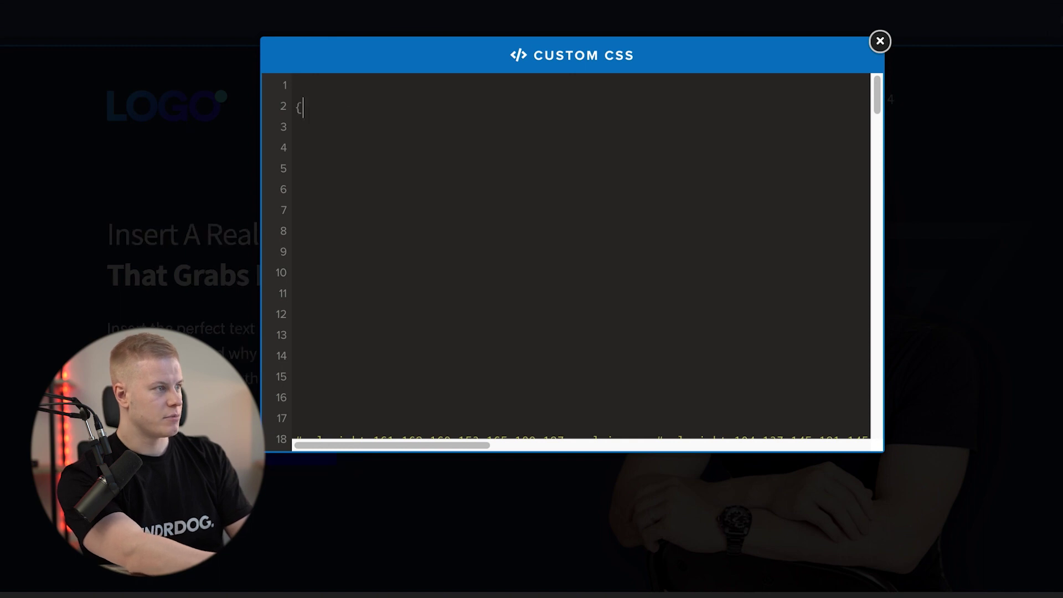
key("Return")
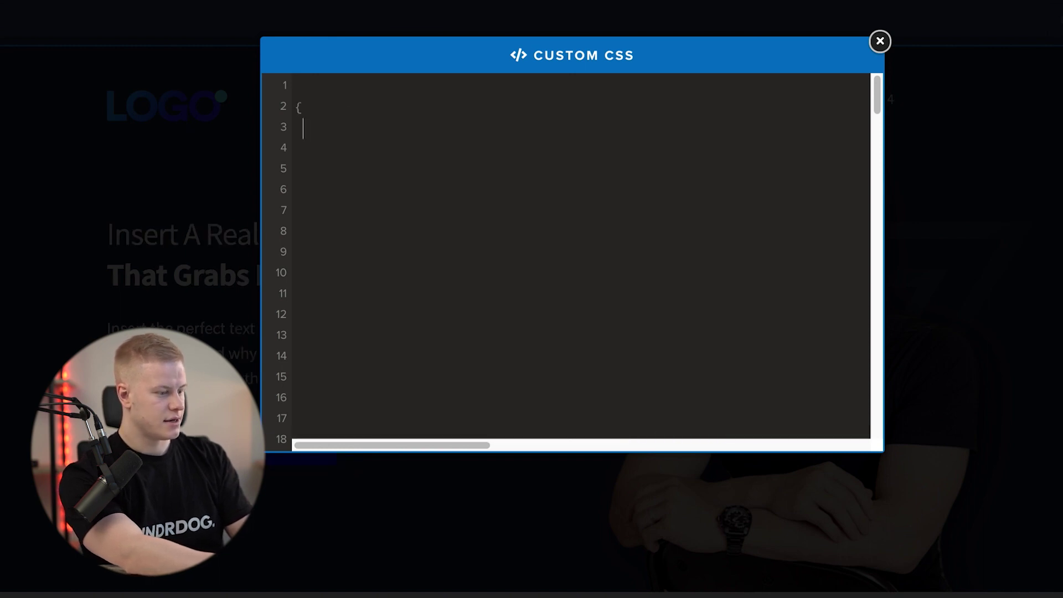
type("}")
left_click(296, 106)
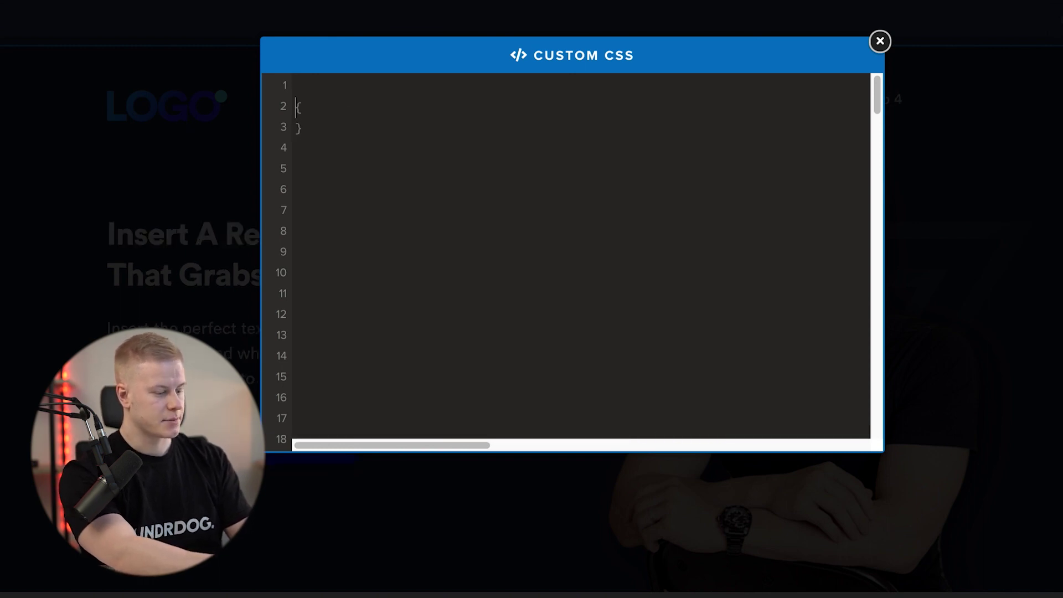
type(".el")
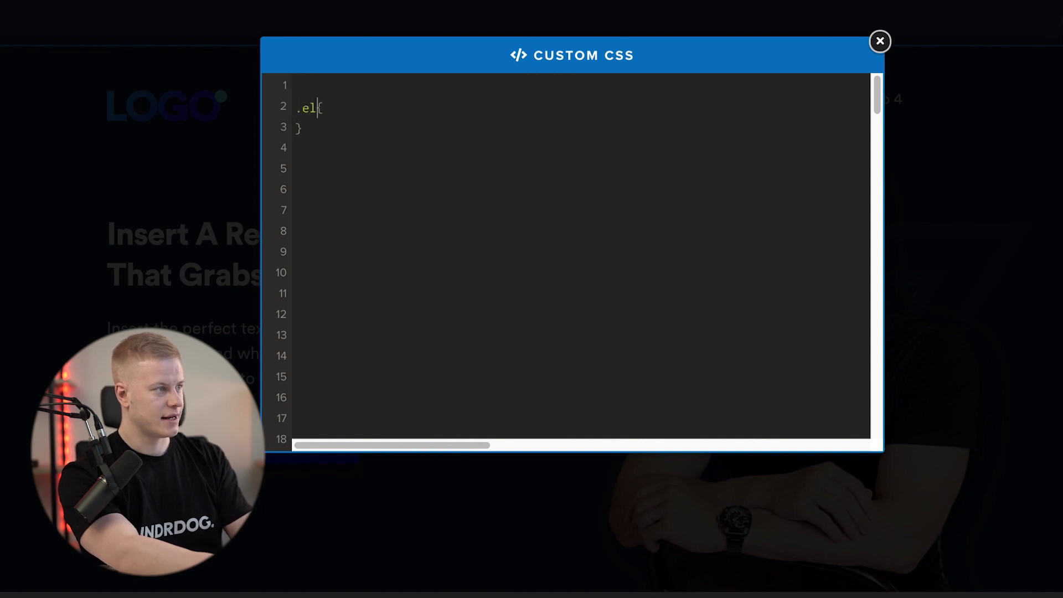
type("ButttonCol")
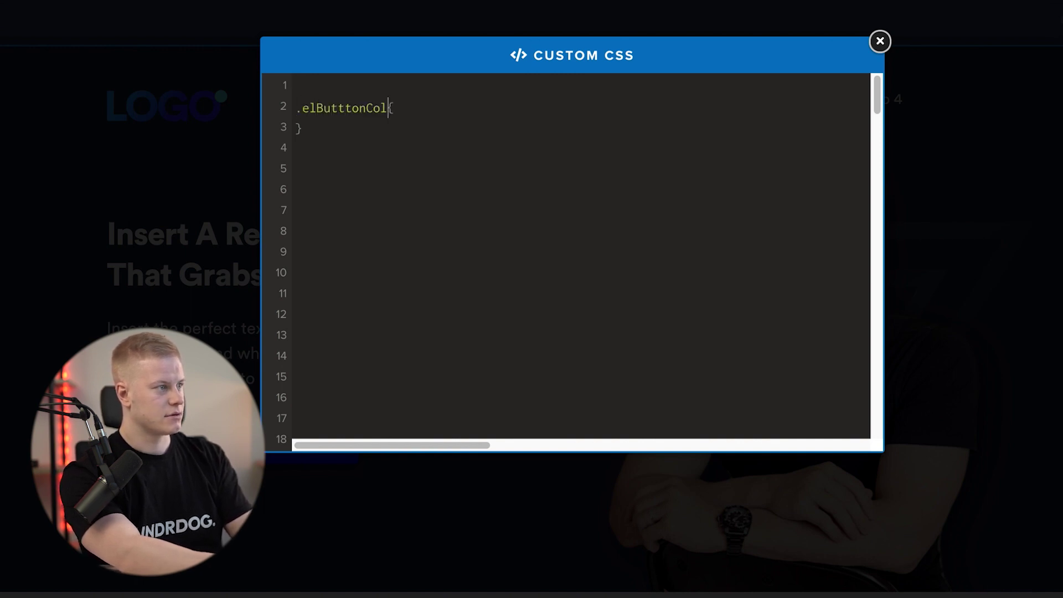
type("or1")
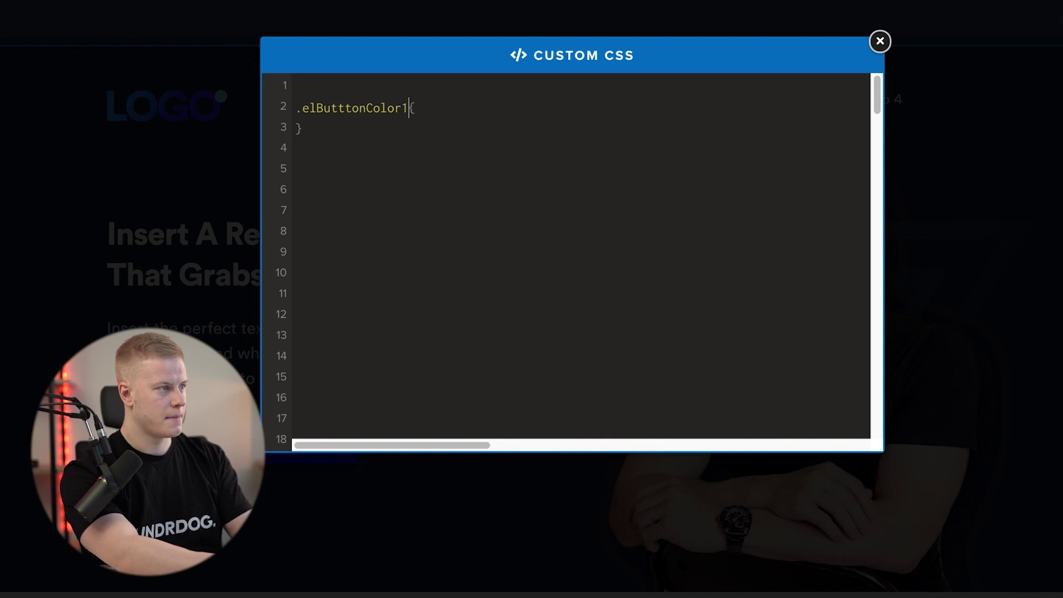
Paste the placeholder gradient background CSS inside the .elButttonColor1 braces
key("Right")
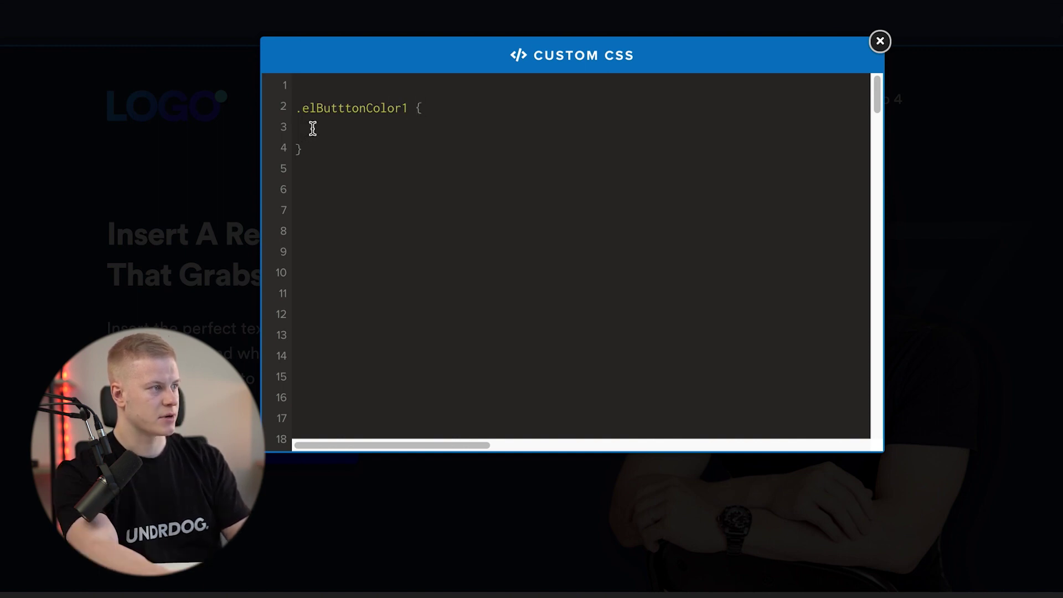
key("BackSpace")
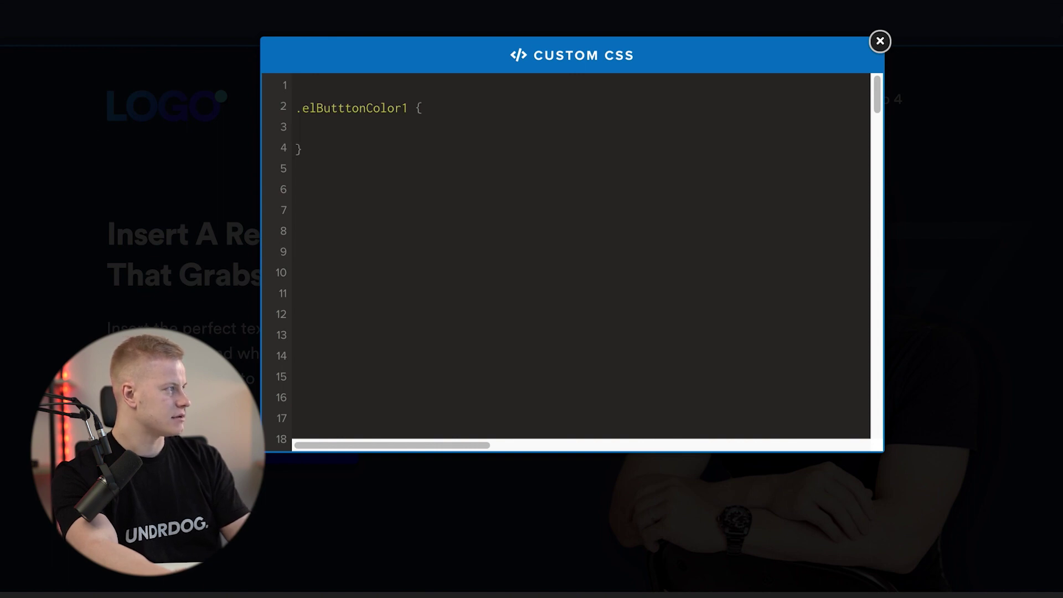
key("ctrl+v")
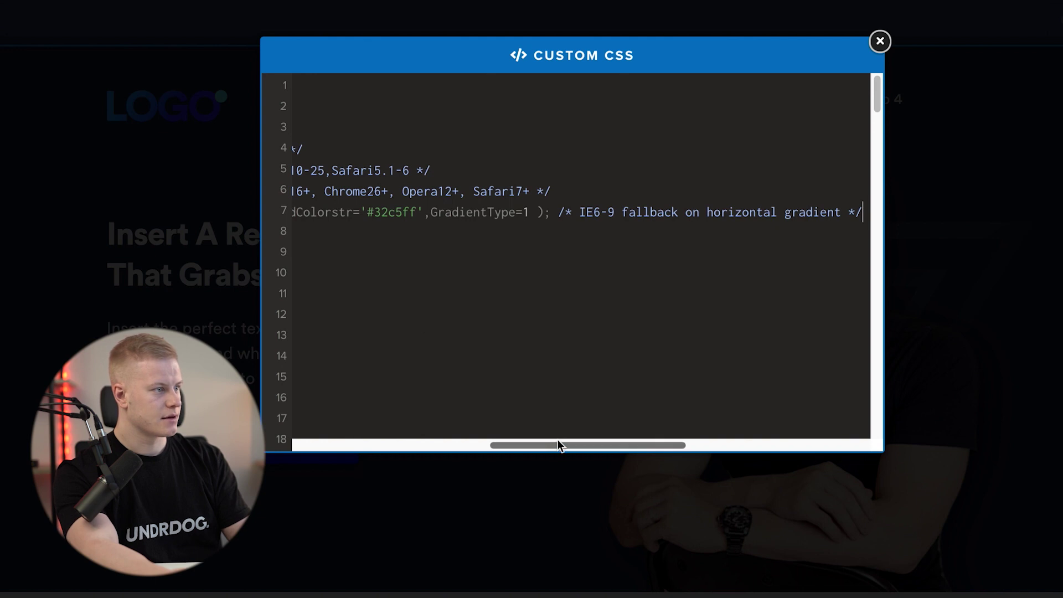
left_click_drag(560, 444, 355, 444)
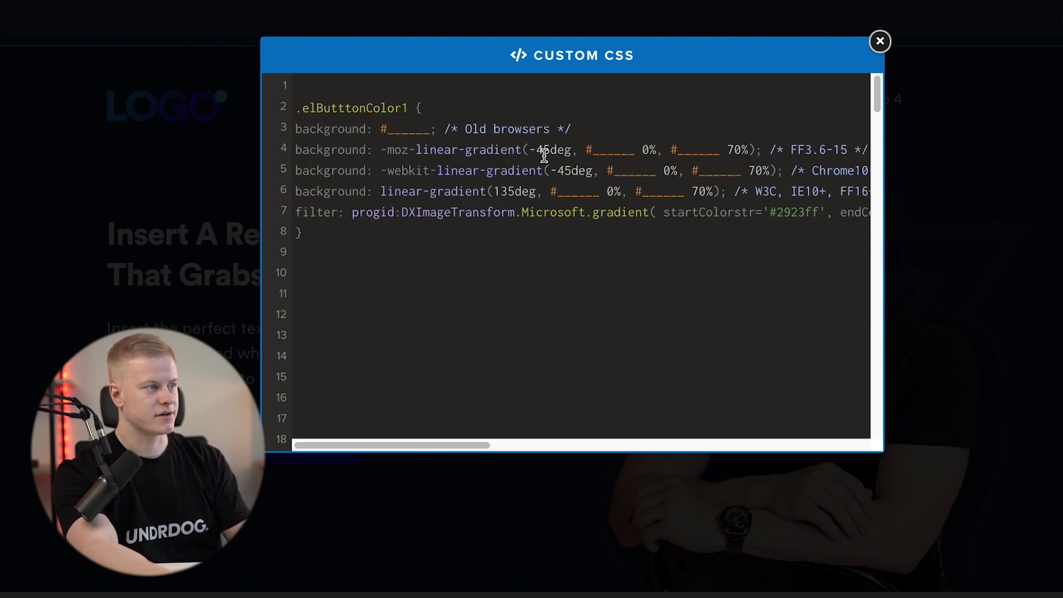
left_click_drag(345, 103, 363, 231)
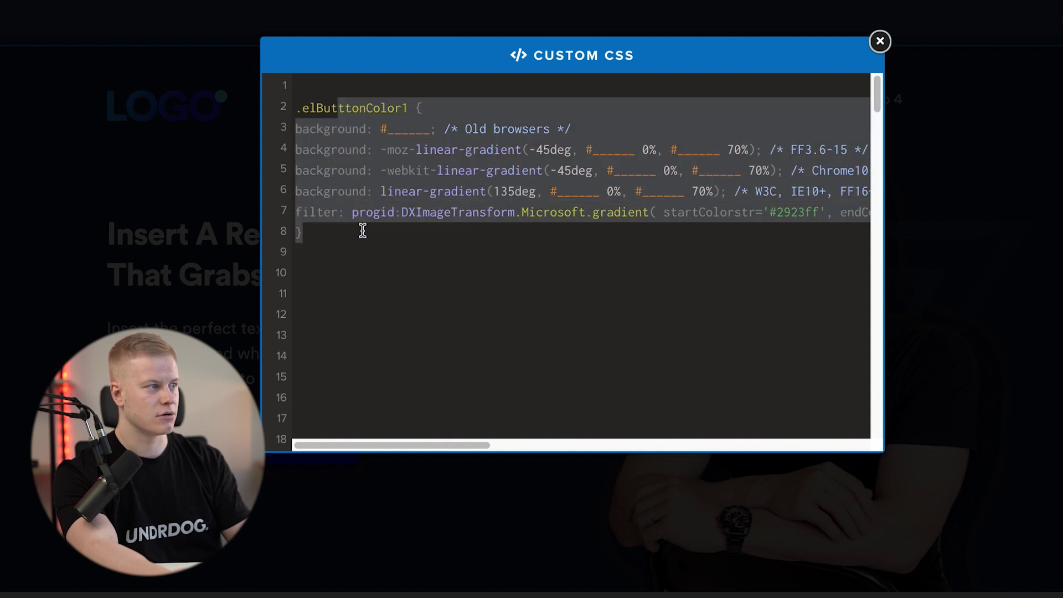
left_click(649, 266)
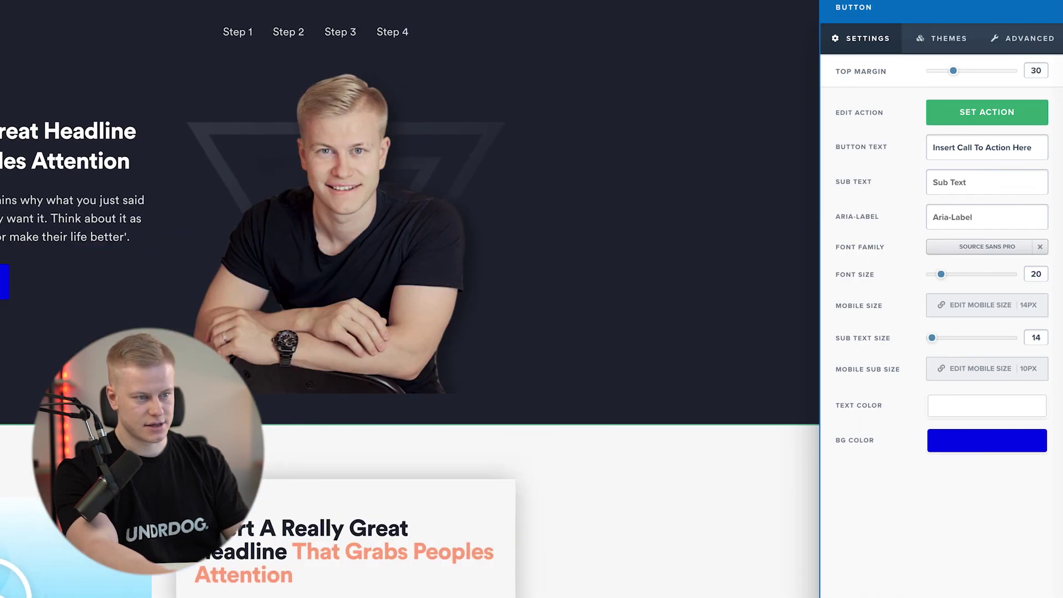
Open the button's BG Color picker to copy its #0000ee code
left_click(975, 446)
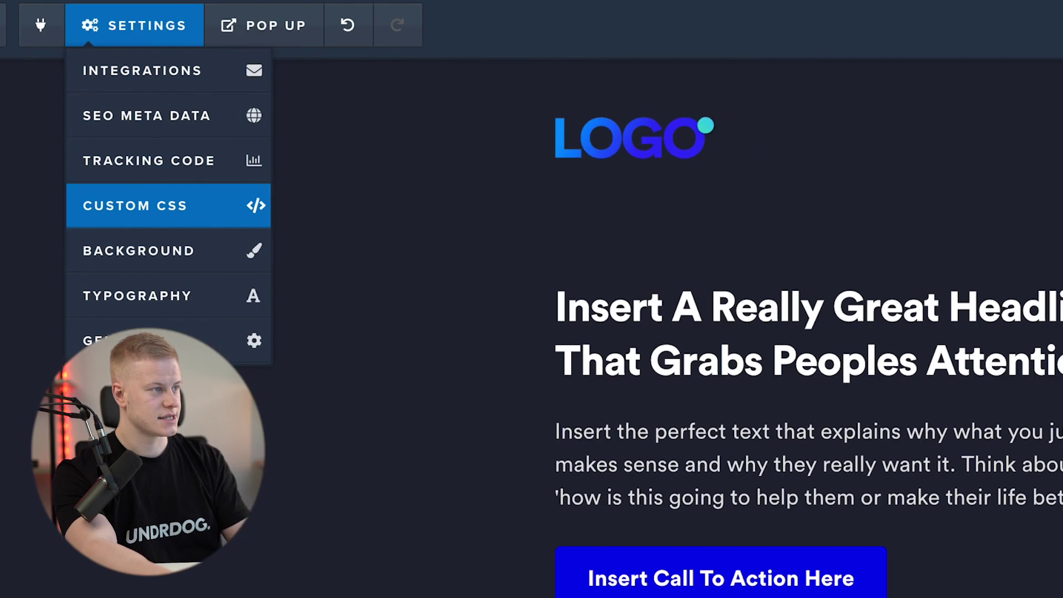
Replace the start-colour placeholders and the old #2923ff with #0000ee across the gradient lines
left_click(272, 198)
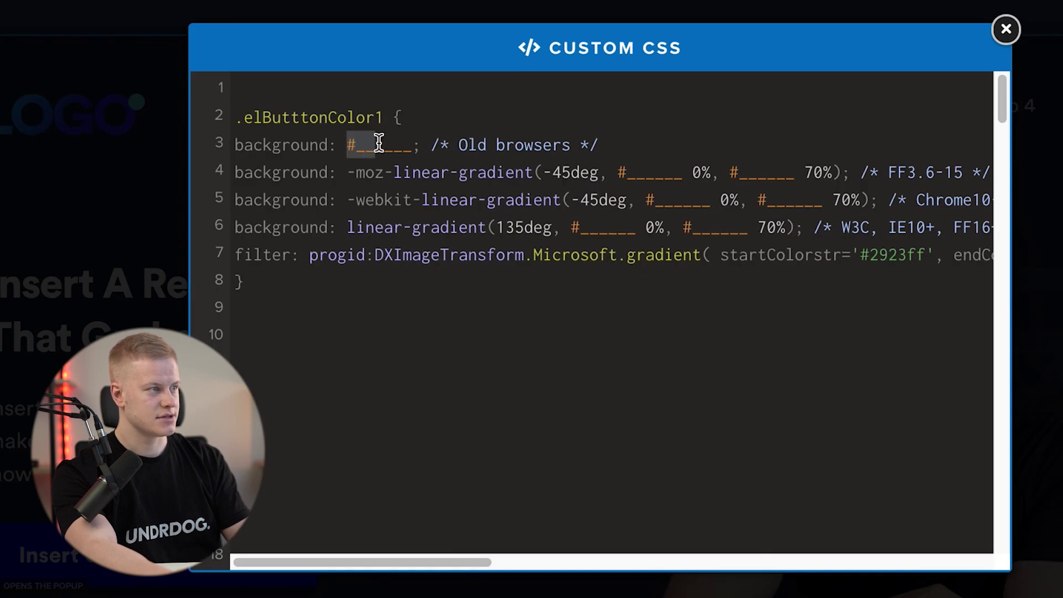
type("#0000ee")
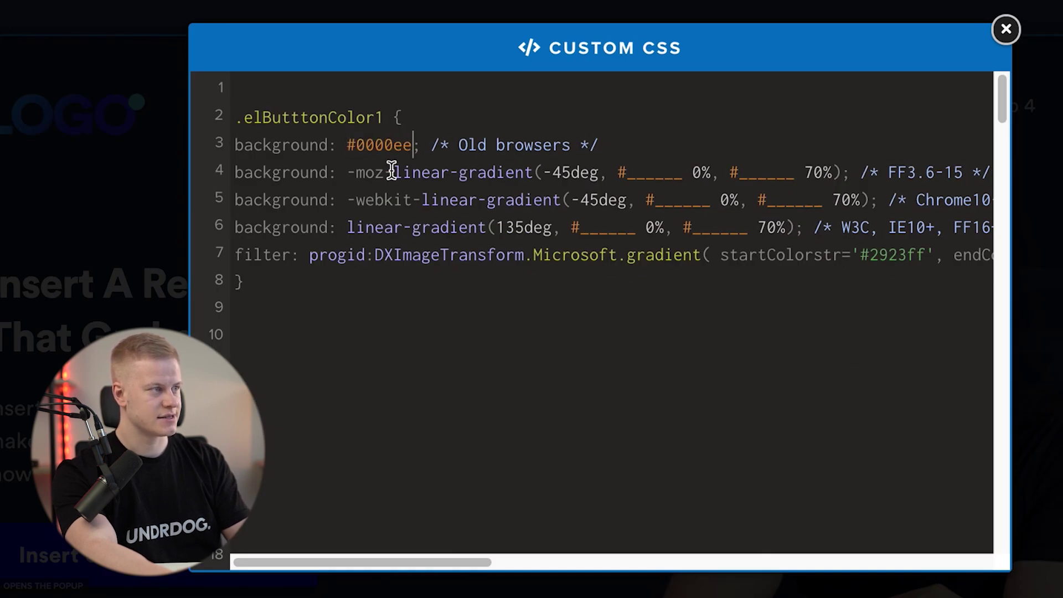
left_click_drag(622, 168, 695, 174)
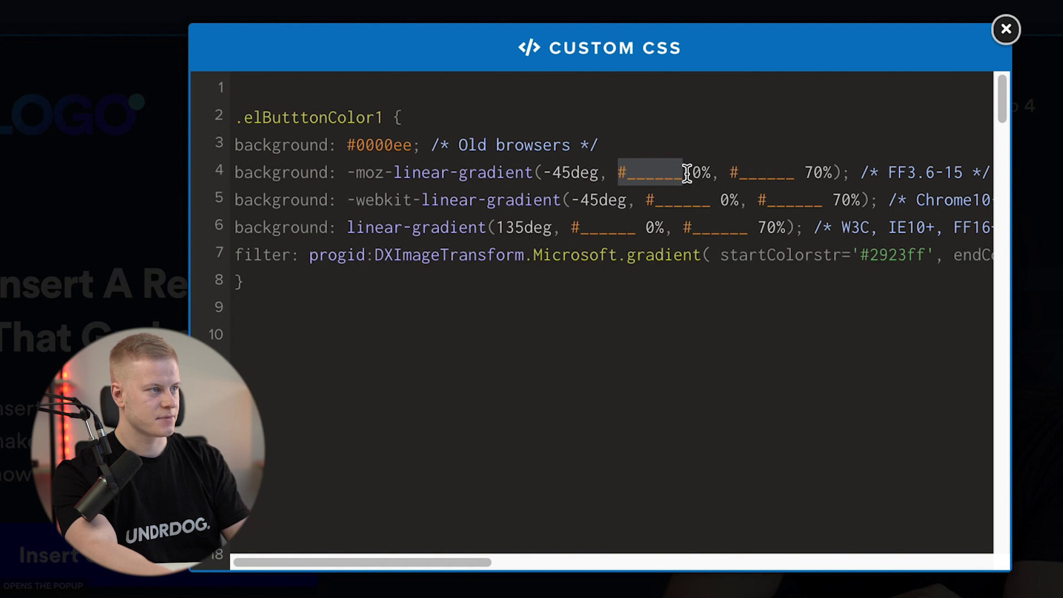
type("#0000ee")
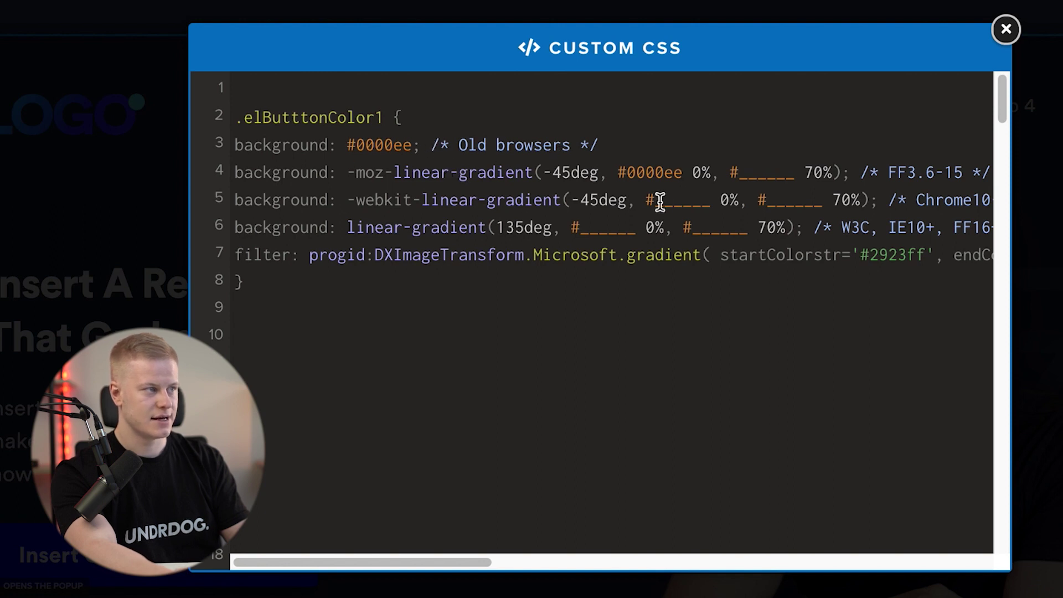
left_click_drag(649, 194, 711, 199)
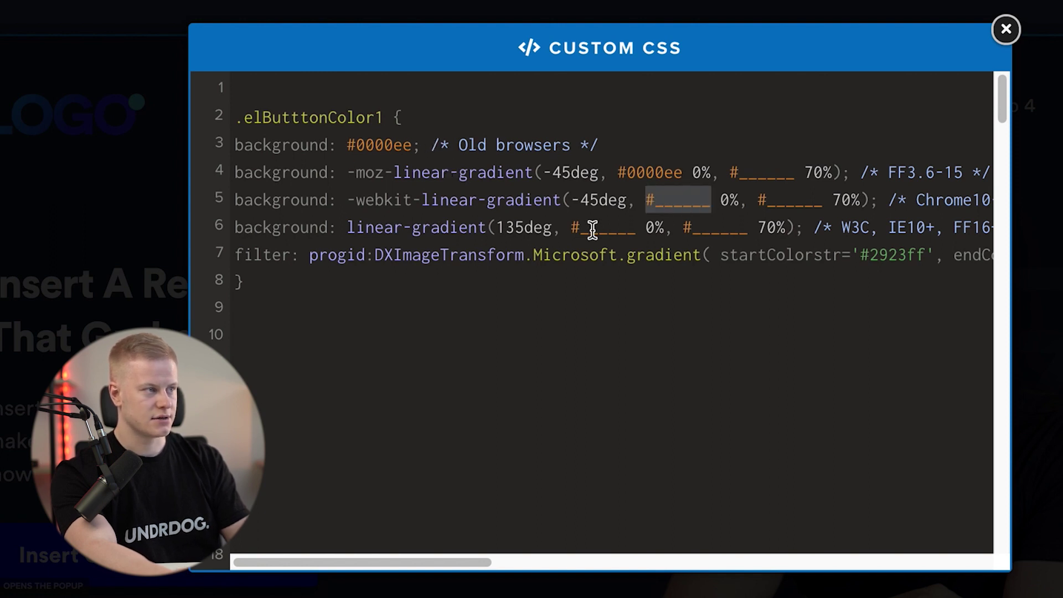
type("#0000ee")
left_click_drag(571, 227, 653, 228)
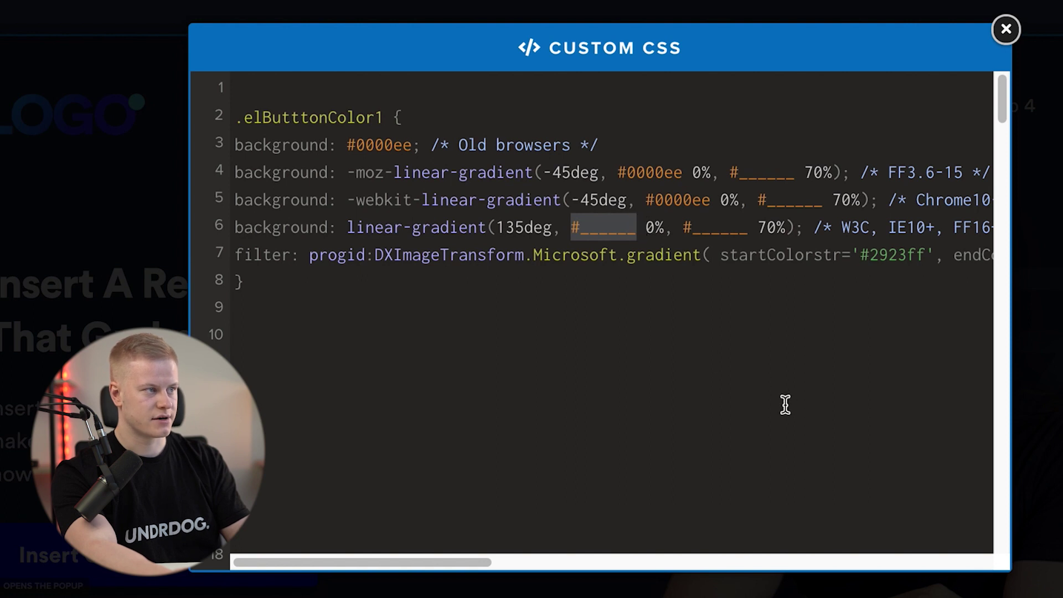
type("#0000ee")
left_click_drag(861, 256, 922, 264)
type("#0000ee")
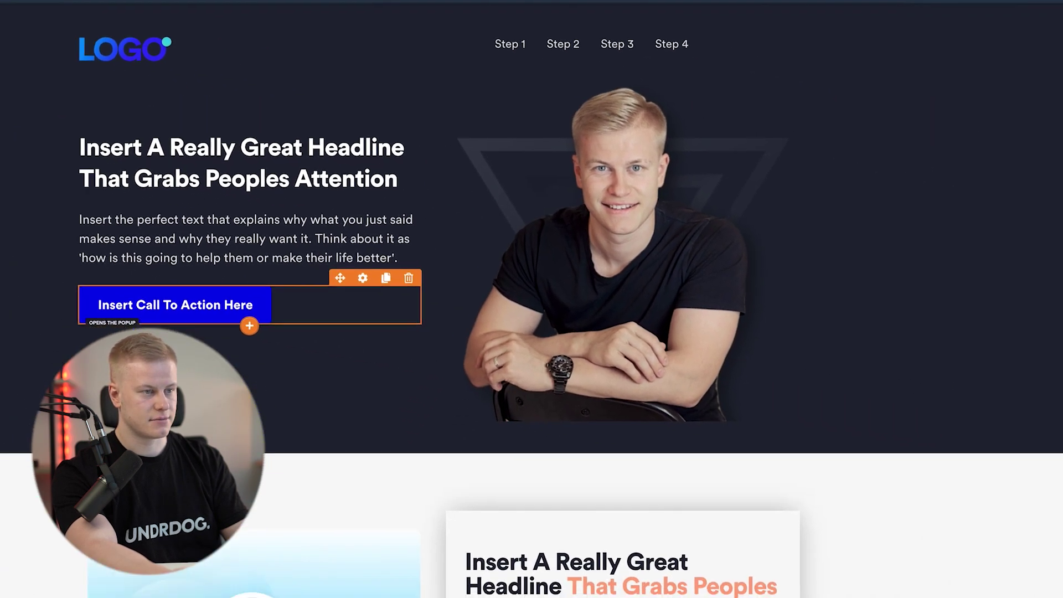
Set the call-to-action button's background to light blue #1f83fb
left_click(515, 340)
left_click(995, 440)
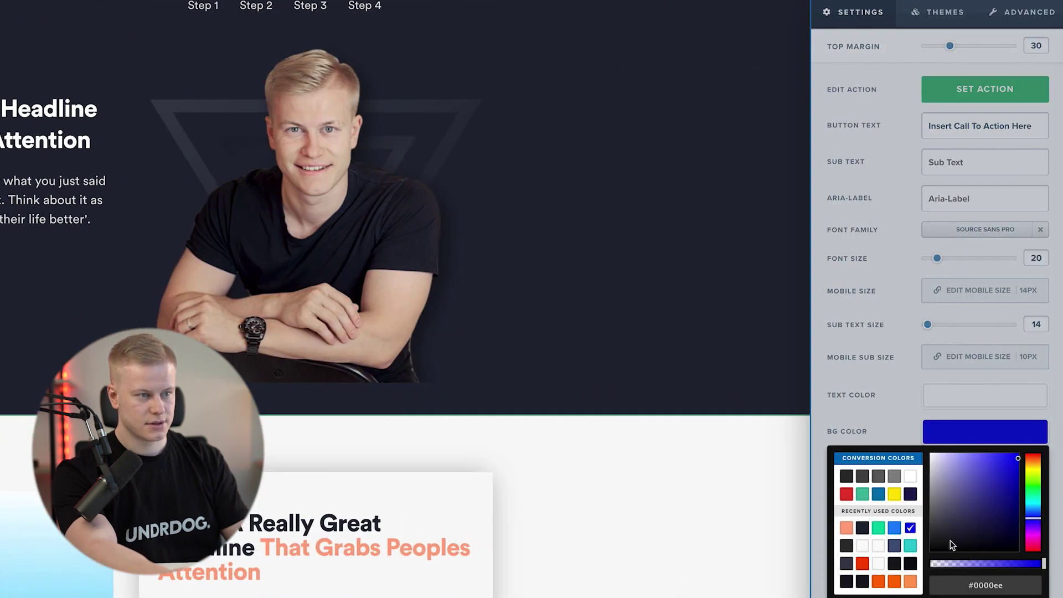
left_click(895, 528)
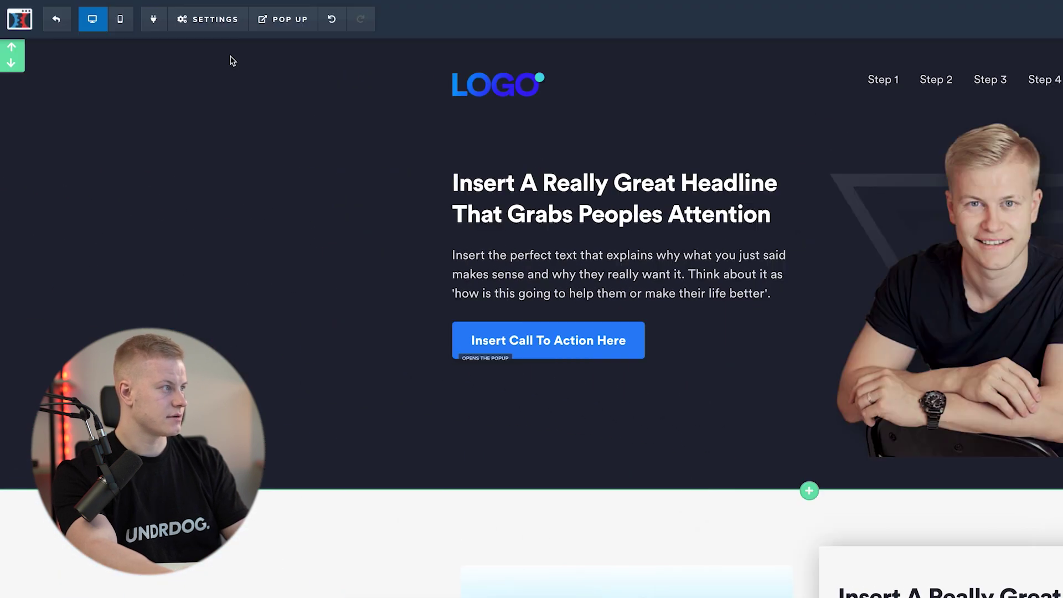
Paste #1f83fb as the 70% end colour on custom CSS gradient lines 4–6
left_click(208, 18)
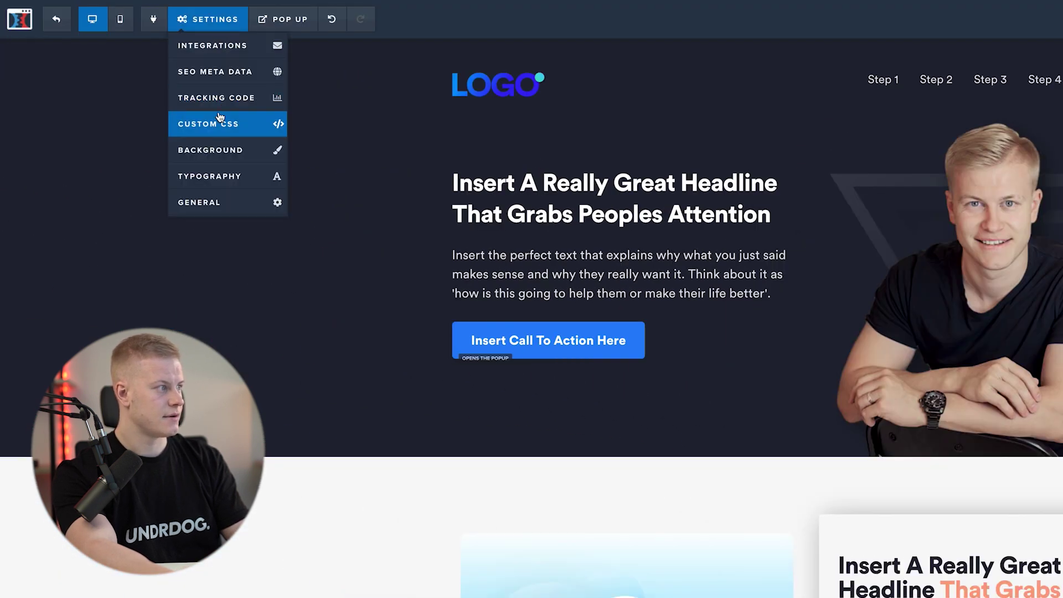
left_click(218, 123)
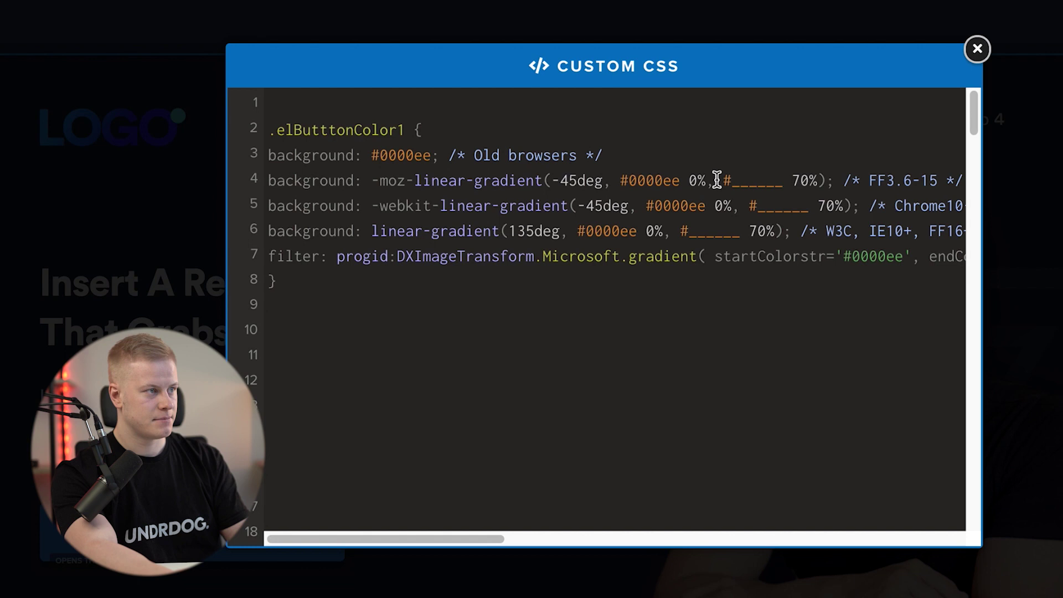
left_click_drag(723, 178, 801, 203)
type("#1f83fb")
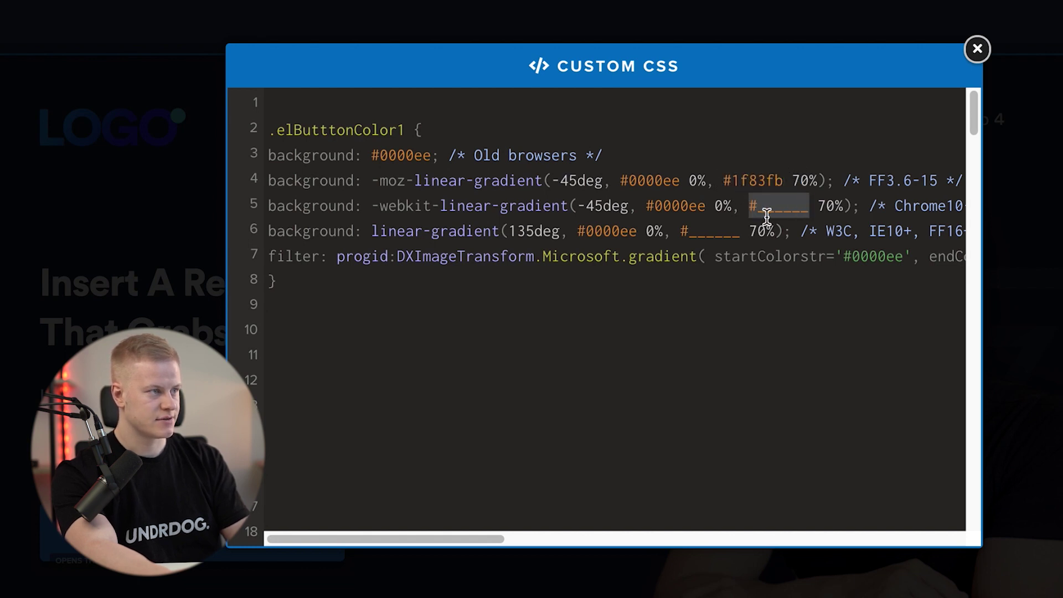
type("#1f83fb")
left_click_drag(683, 226, 752, 224)
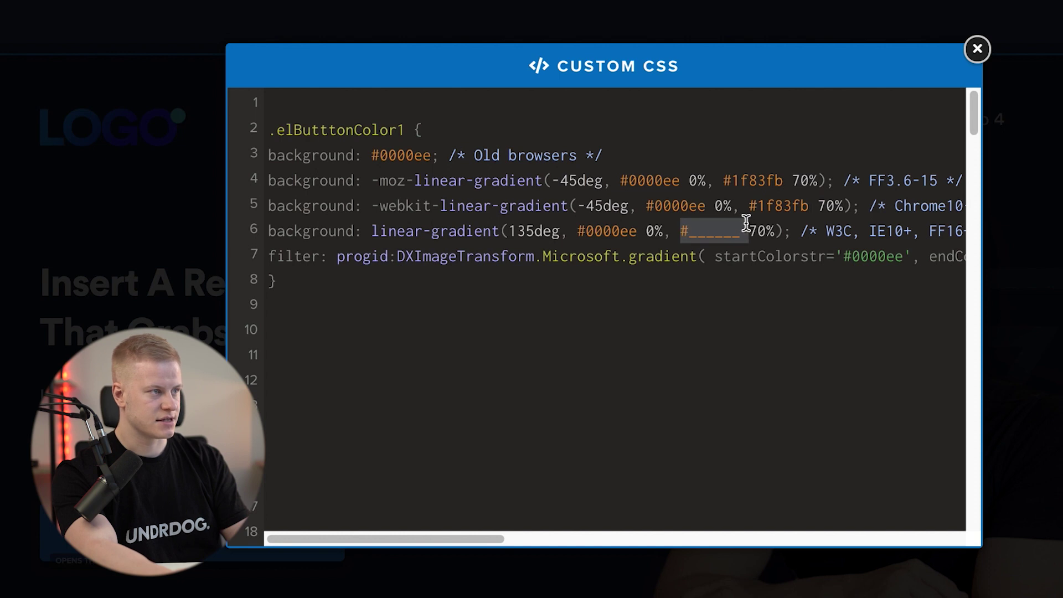
type("#1f83fb")
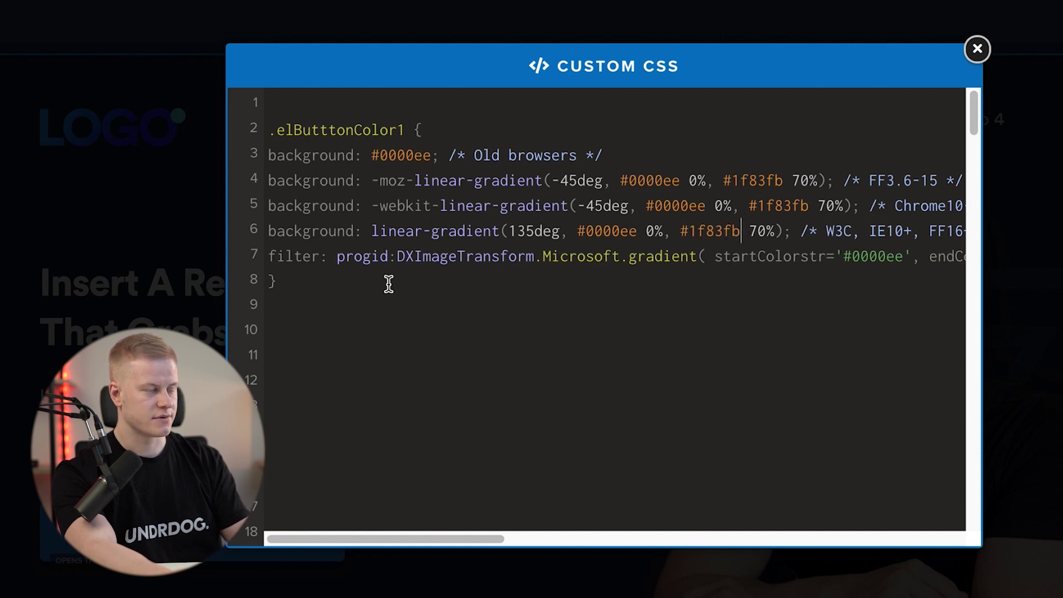
left_click_drag(489, 541, 609, 541)
left_click_drag(687, 256, 725, 255)
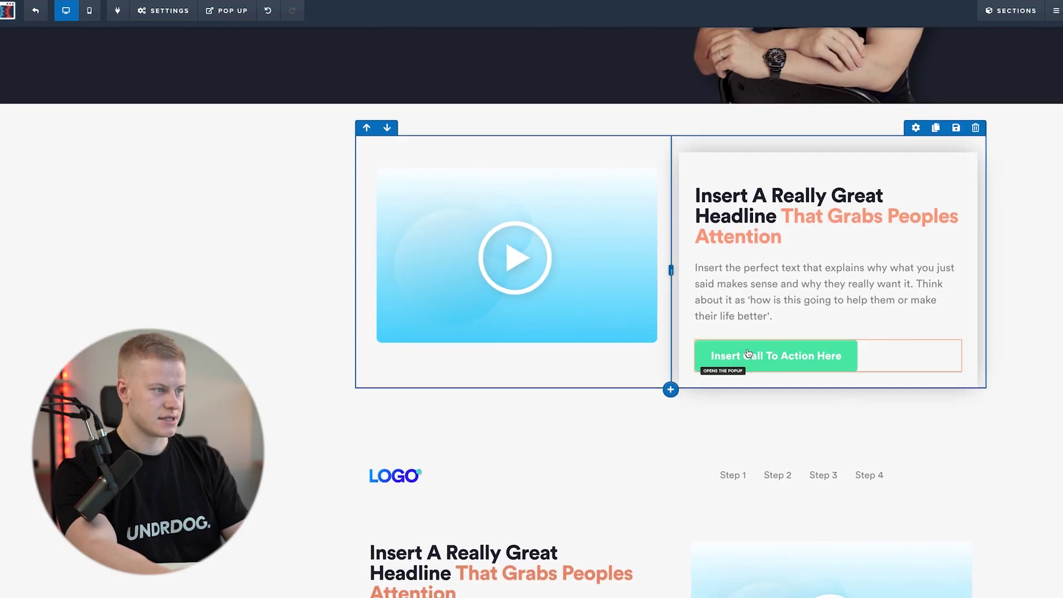
Delete the extra 't' so the custom CSS class reads .elButtonColor1
scroll(439, 195, "up", 5)
mouse_move(177, 65)
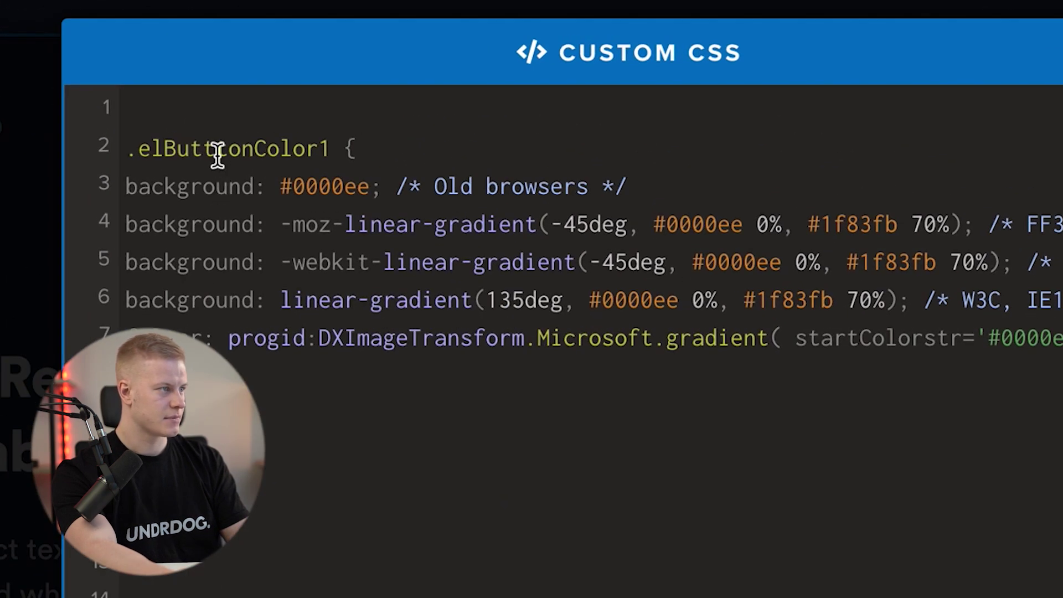
left_click(217, 150)
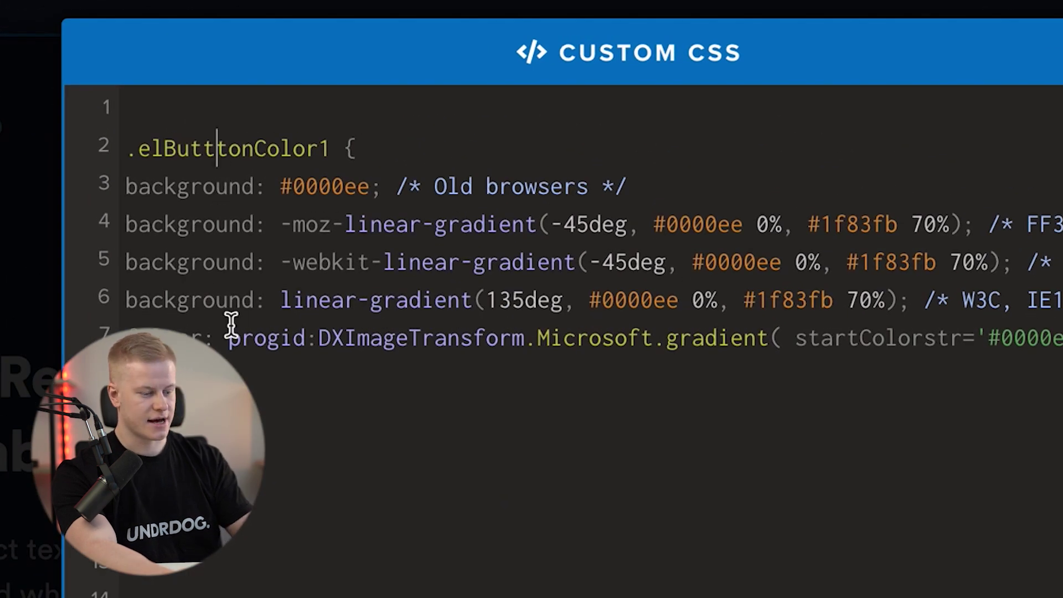
key("BackSpace")
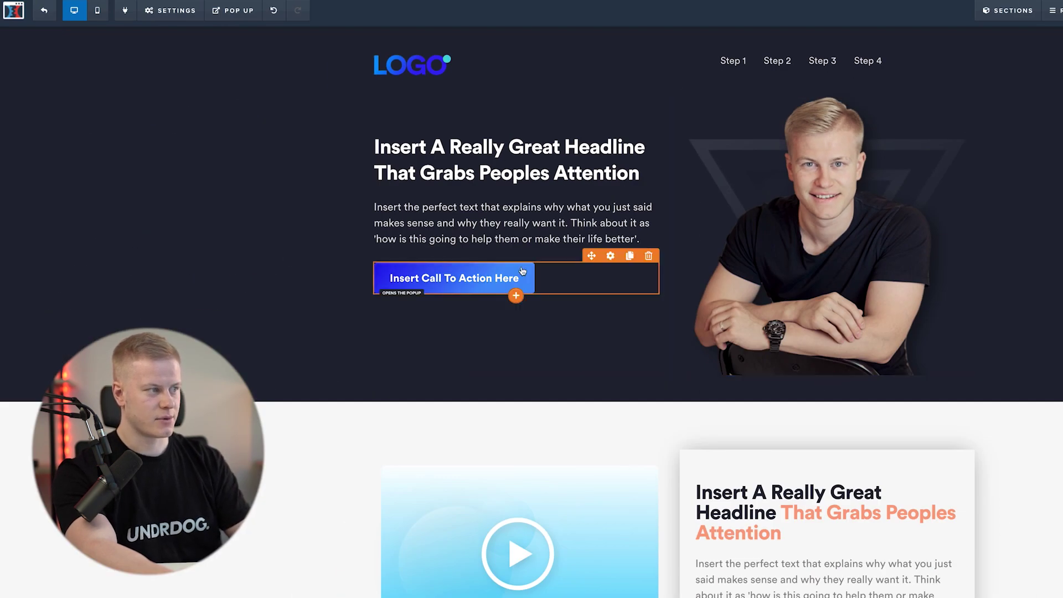
Set the hero button's Advanced Button Effect to Elevate (hover)
left_click(521, 278)
left_click(1011, 71)
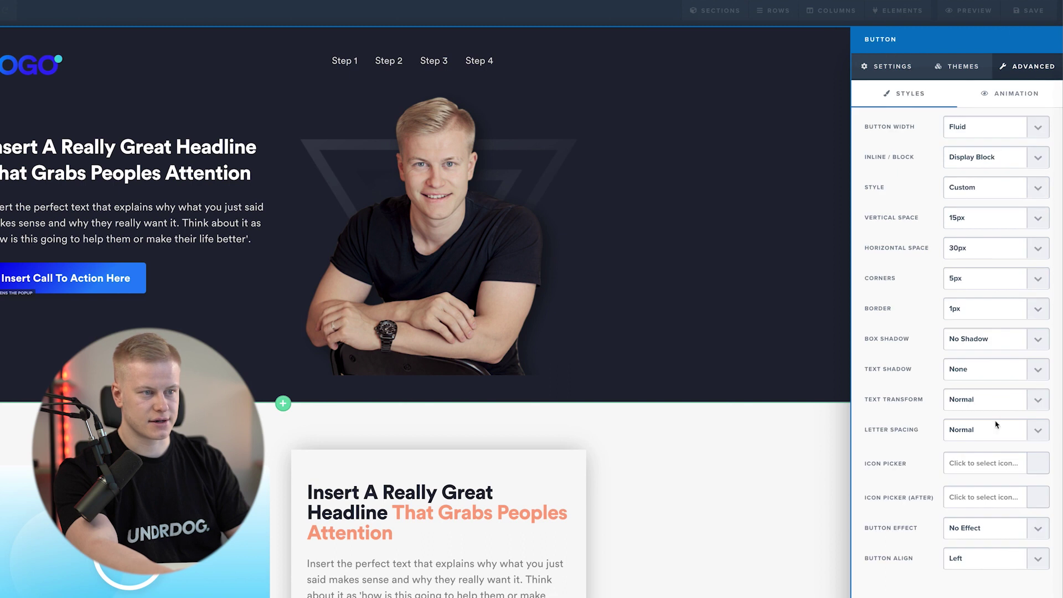
left_click(980, 528)
left_click(978, 578)
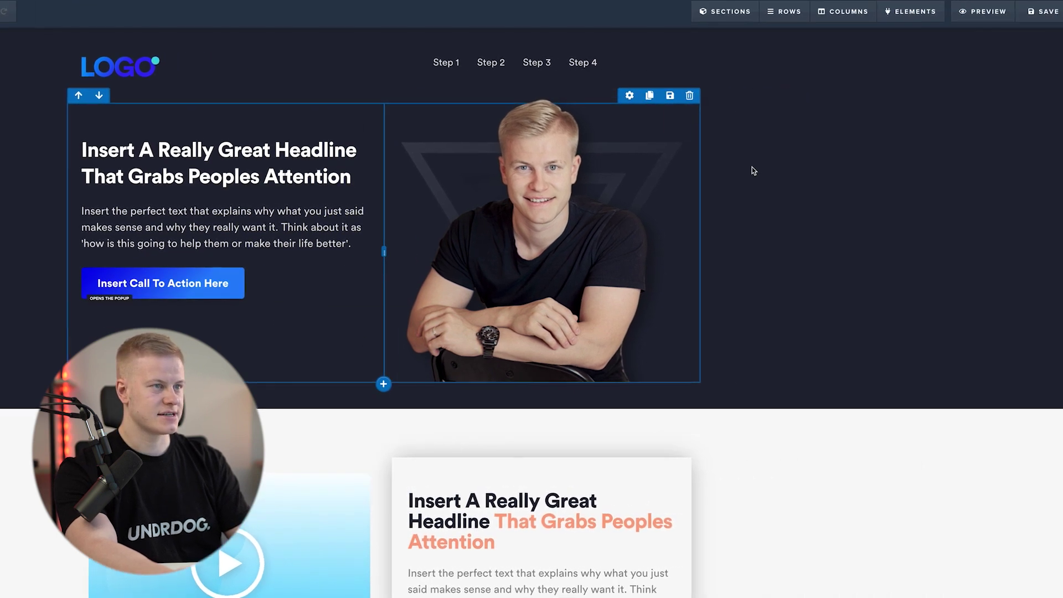
Save the page and scroll through its preview to check the gradient buttons
left_click(985, 16)
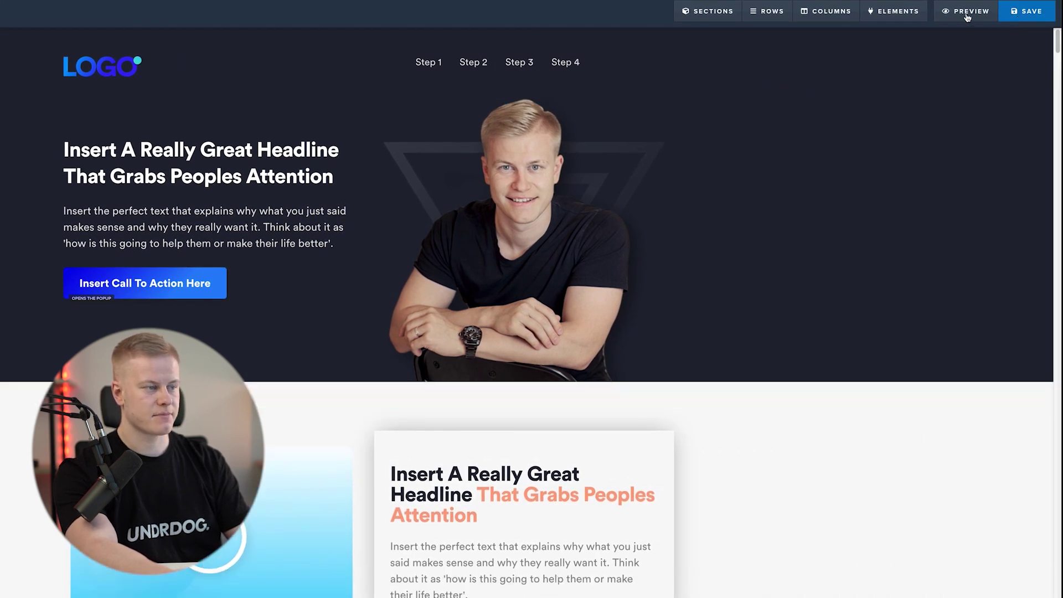
left_click(968, 17)
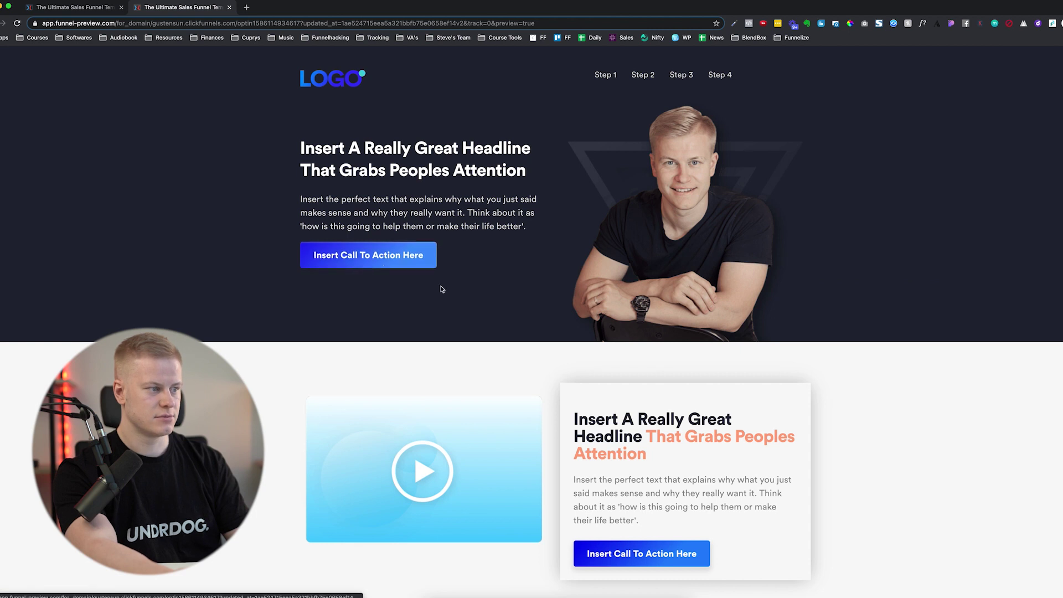
scroll(520, 437, "down", 7)
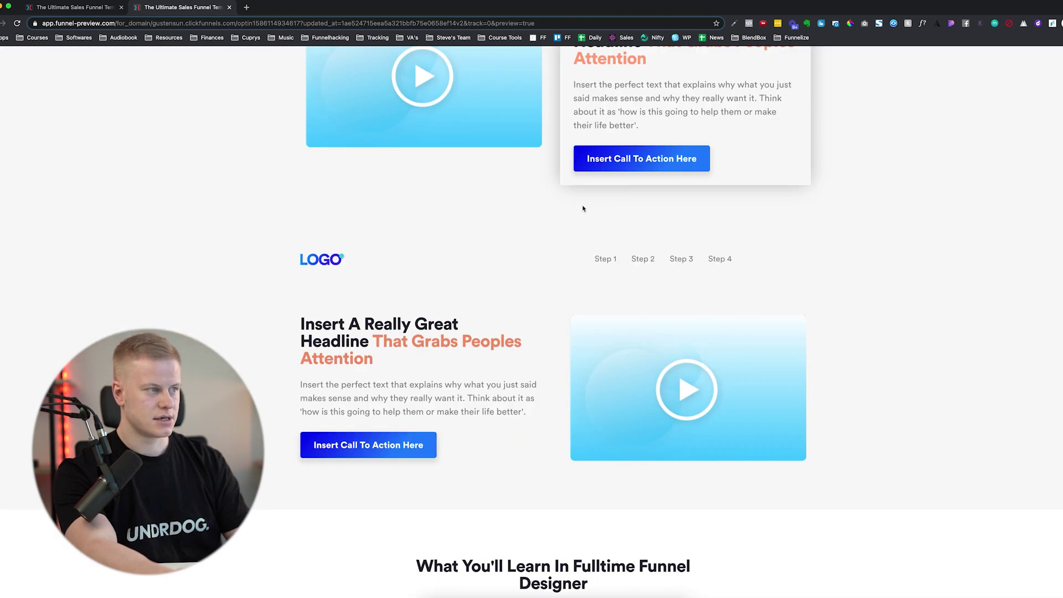
scroll(613, 165, "up", 1)
scroll(613, 165, "up", 6)
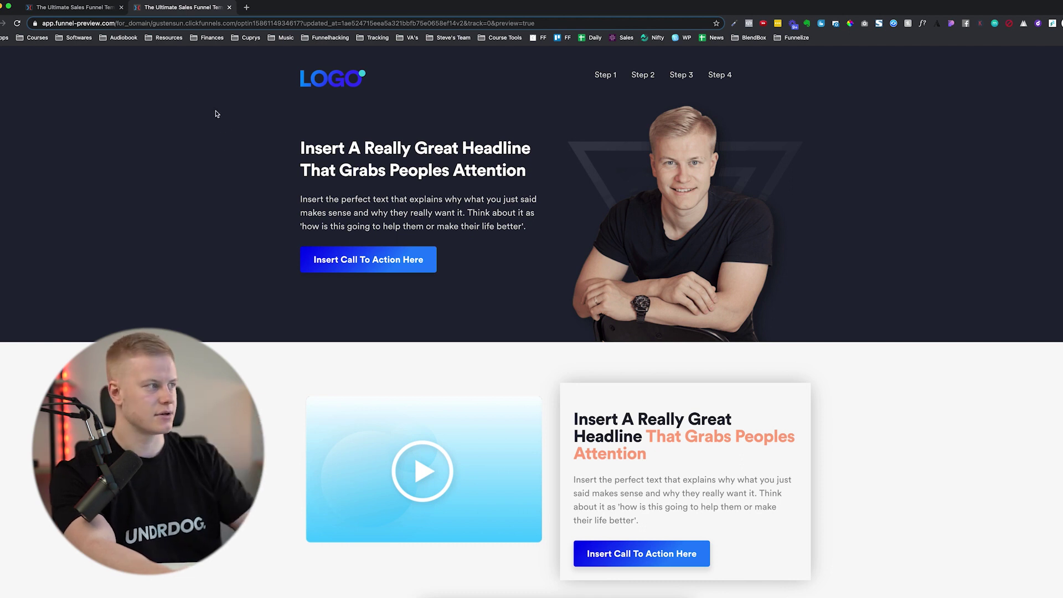
Back in the editor, reopen Custom CSS and select #0000ee on line 6
left_click(82, 12)
left_click(127, 60)
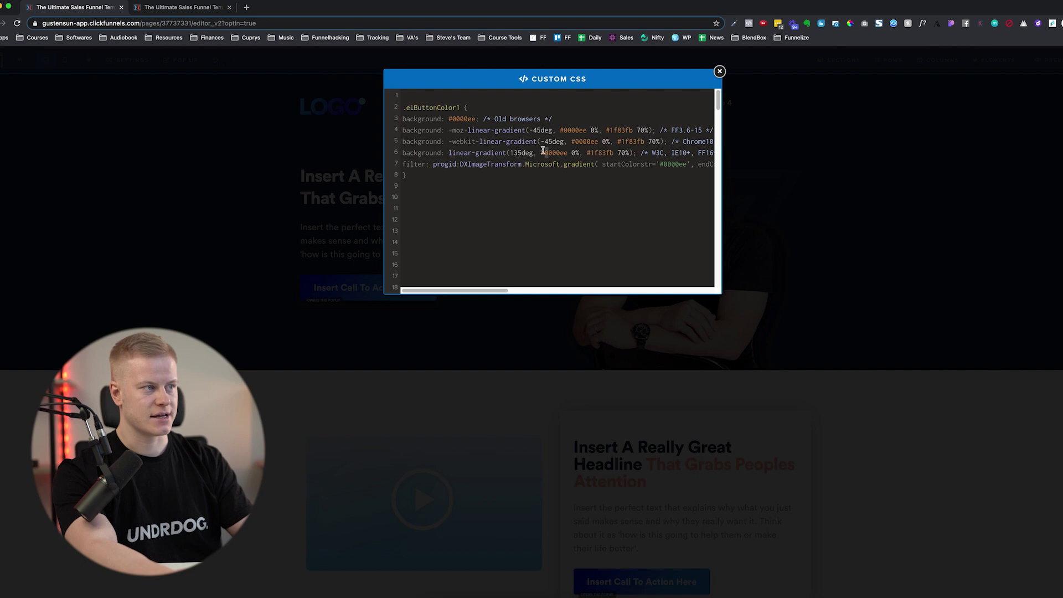
left_click_drag(542, 152, 570, 153)
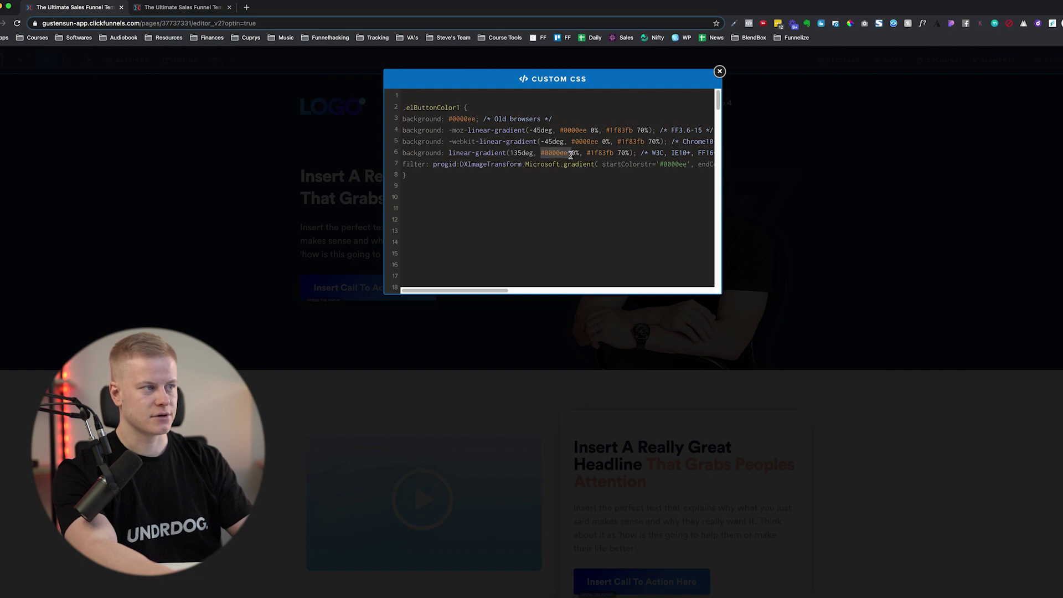